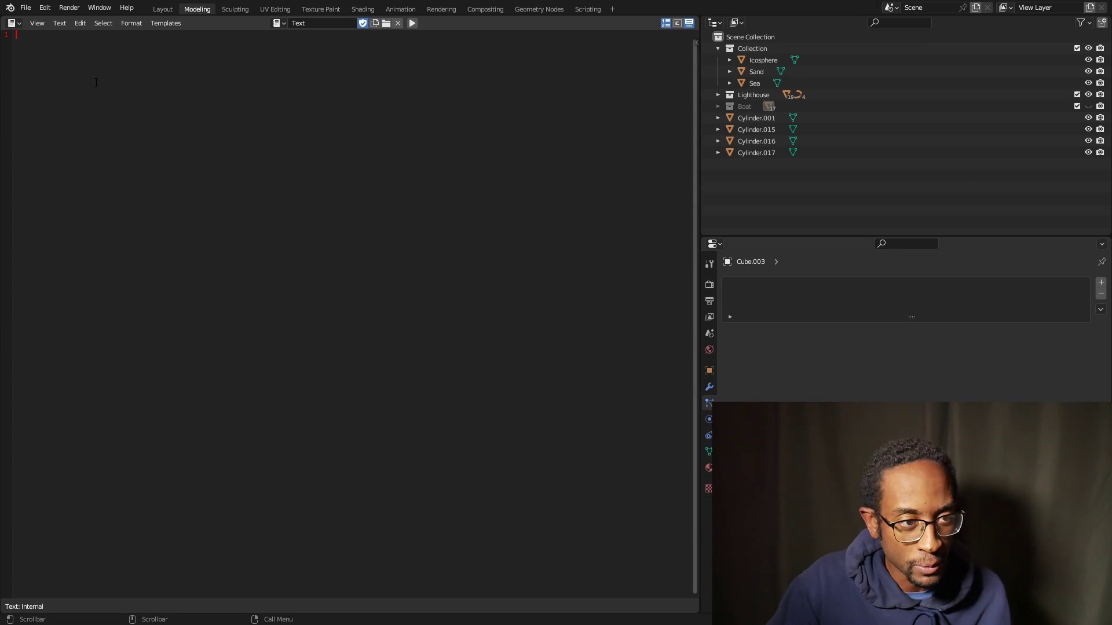
Turn the text area into a 3D Viewport and reopen the Editor Type list
{"action": "left_click", "coordinate": [14, 23]}
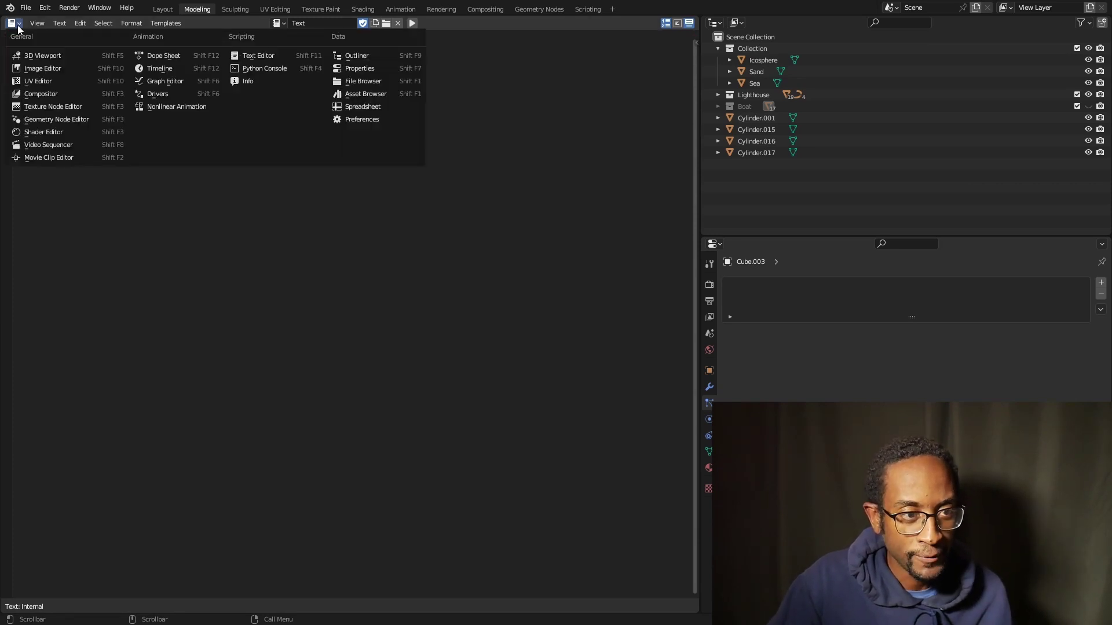
{"action": "left_click", "coordinate": [14, 23]}
{"action": "left_click", "coordinate": [42, 56]}
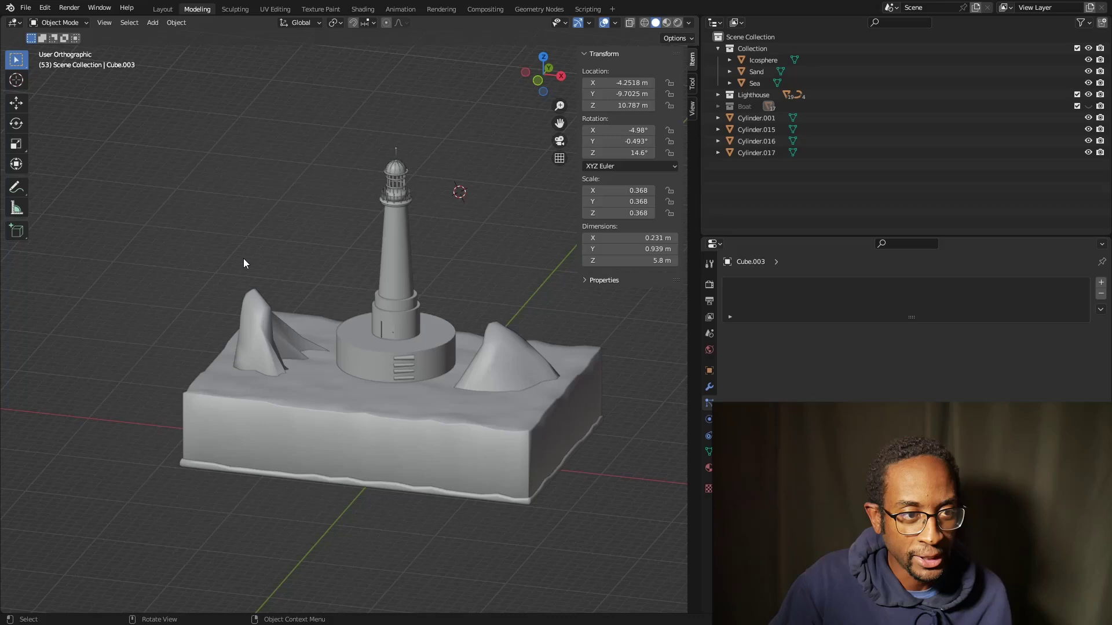
{"action": "left_click", "coordinate": [15, 23]}
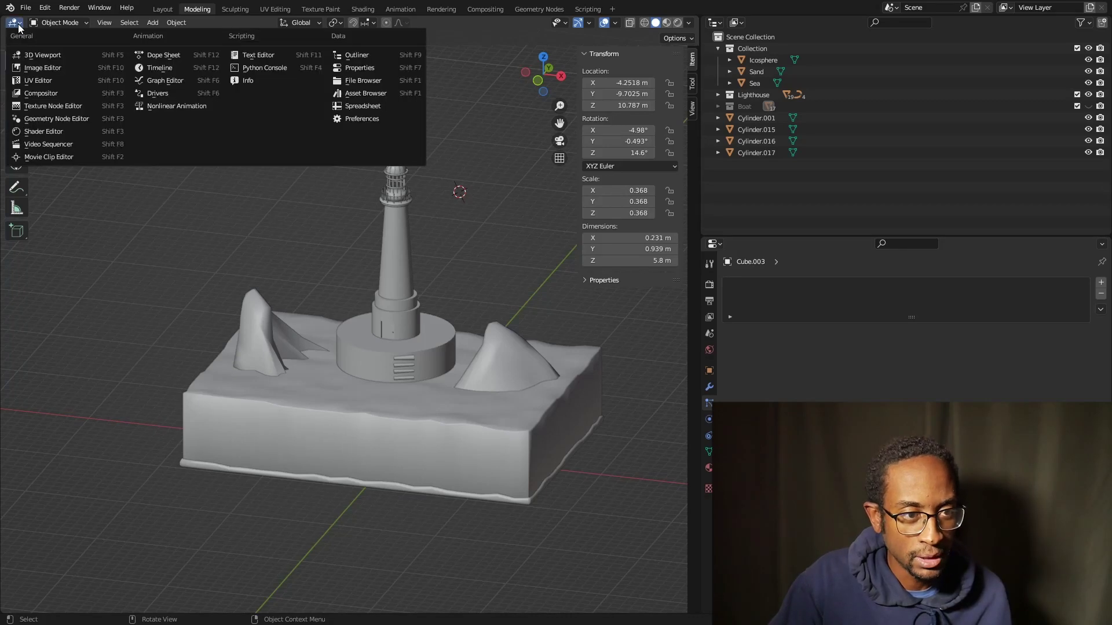
Switch back to the Text Editor and type a random string, then 'note' on a second line
{"action": "left_click", "coordinate": [266, 54]}
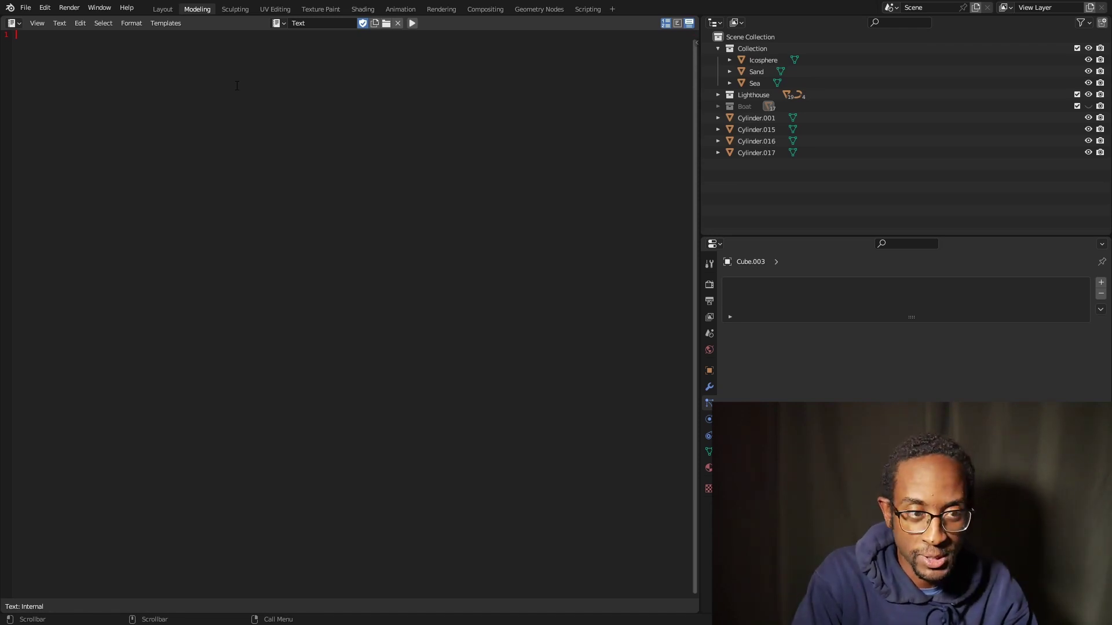
{"action": "type", "text": "jkfdaslakjsndfaldsfnvc"}
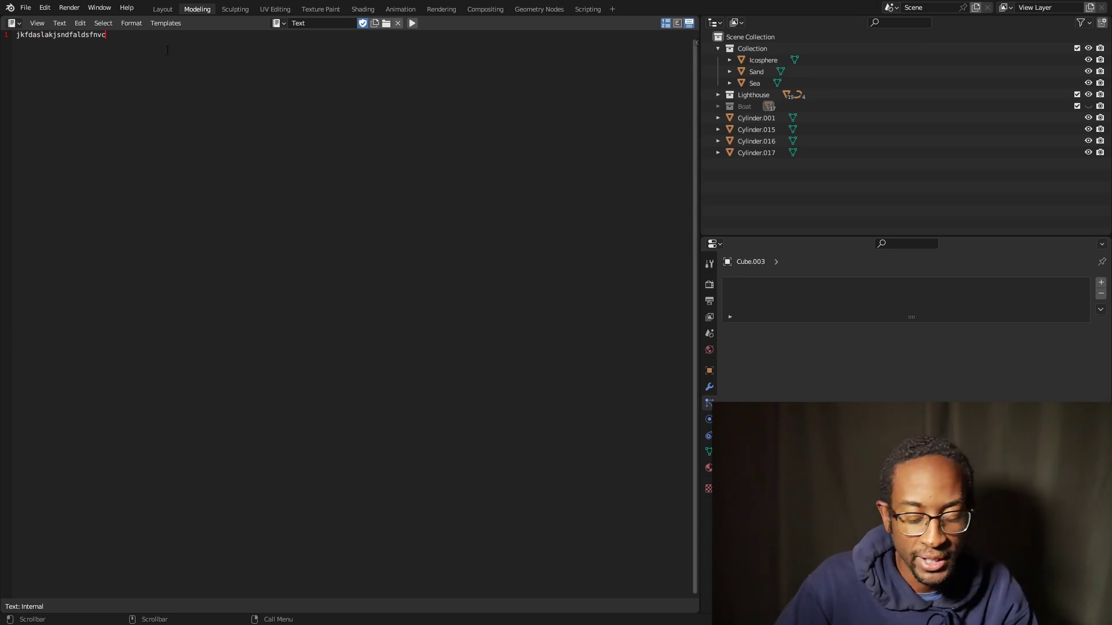
{"action": "key", "text": "Return"}
{"action": "type", "text": "ne"}
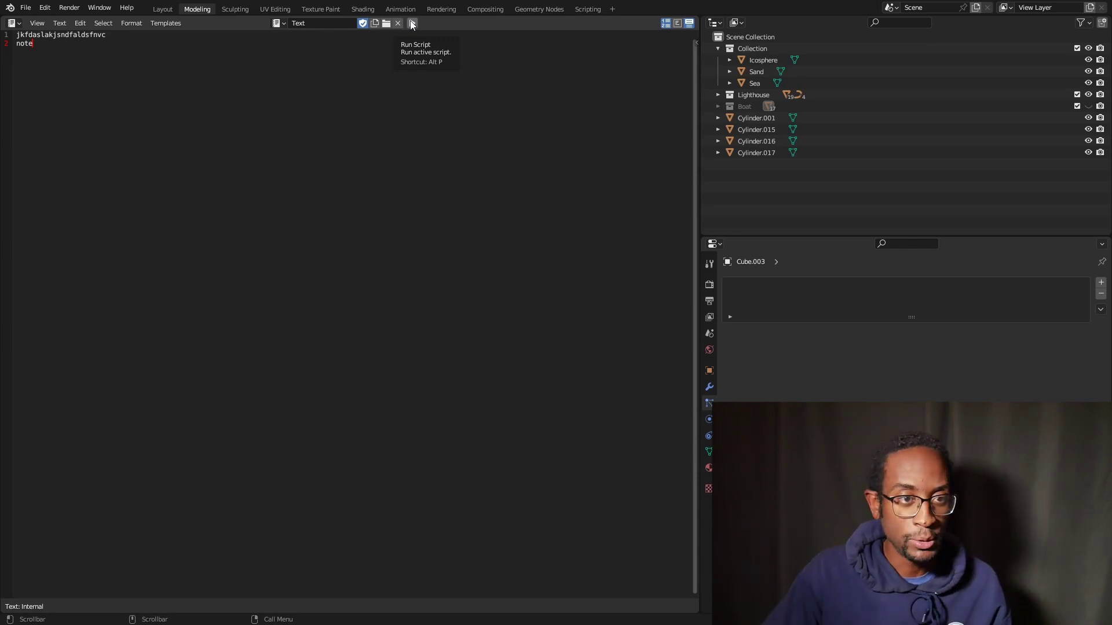
Toggle the system console from the Window menu, and turn the text editor's line numbers on, then off
{"action": "left_click", "coordinate": [99, 8]}
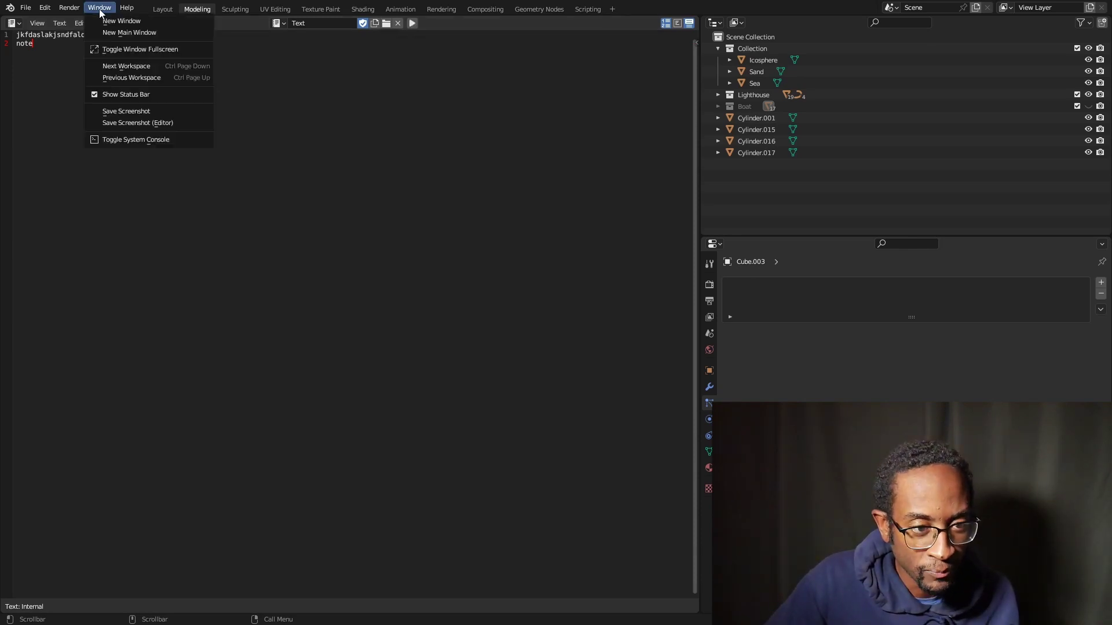
{"action": "left_click", "coordinate": [114, 141]}
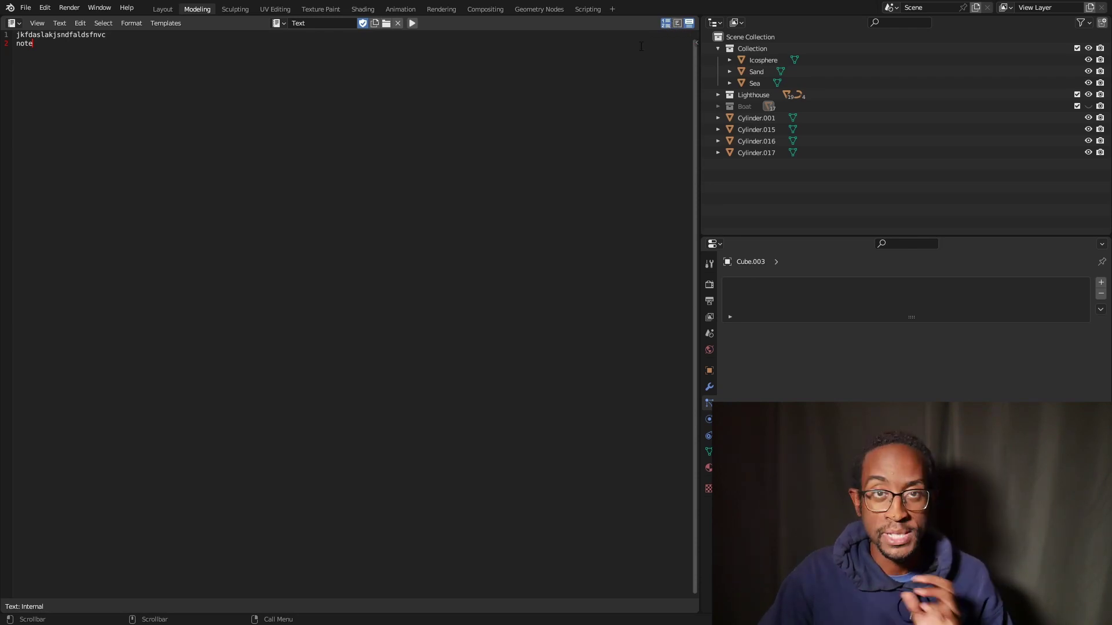
{"action": "left_click", "coordinate": [665, 23]}
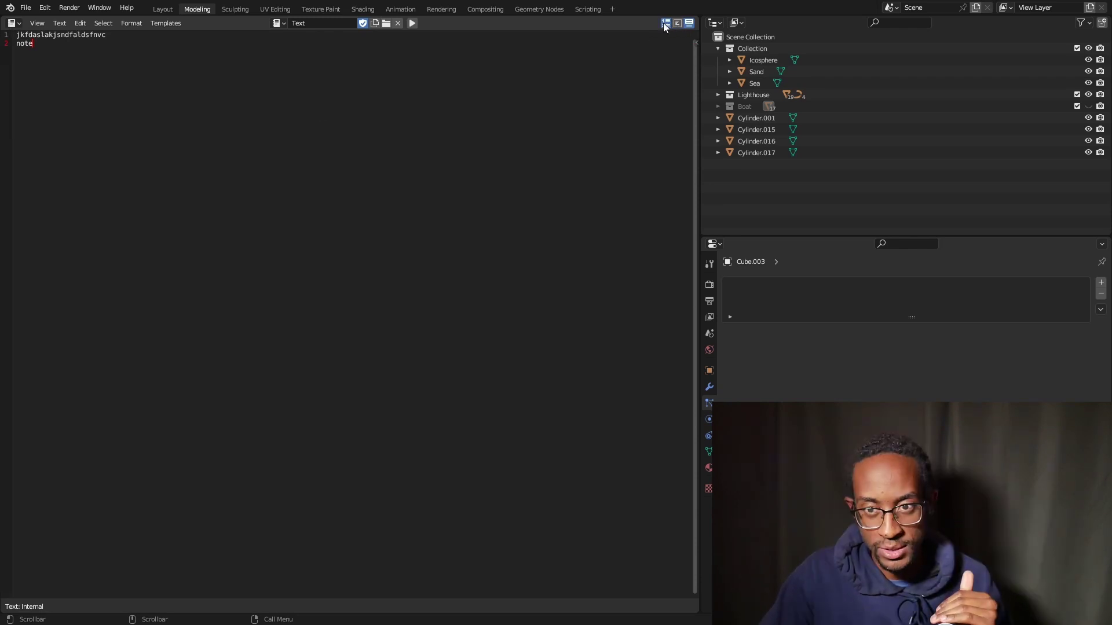
{"action": "left_click", "coordinate": [666, 24]}
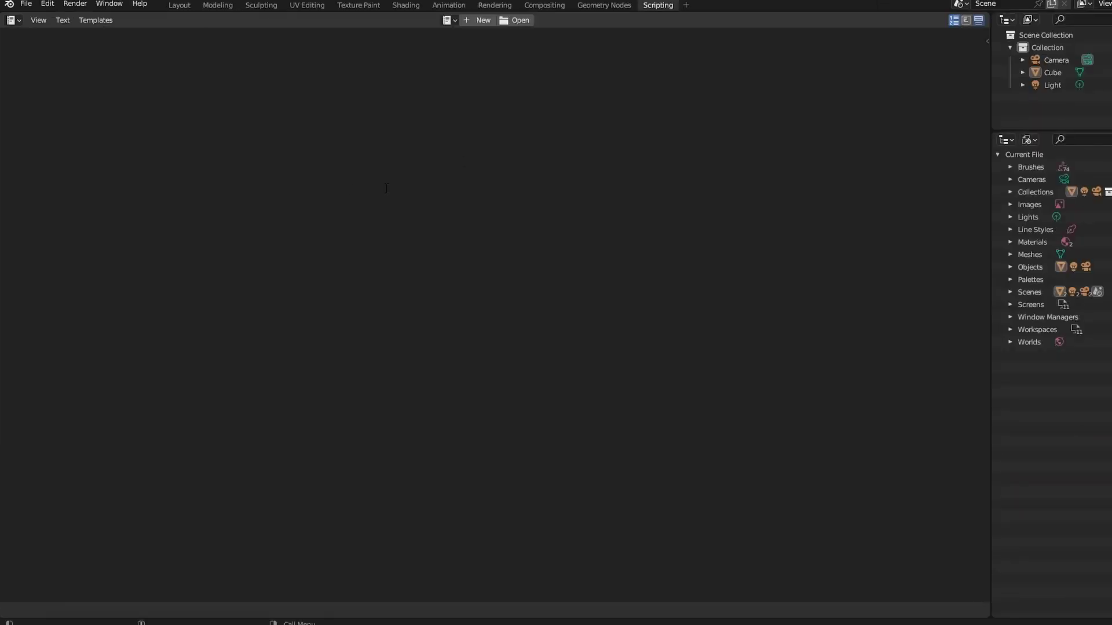
Run dir() and dir(nan) in the Python Console, then switch the area to 3D Viewport
{"action": "left_click", "coordinate": [19, 20]}
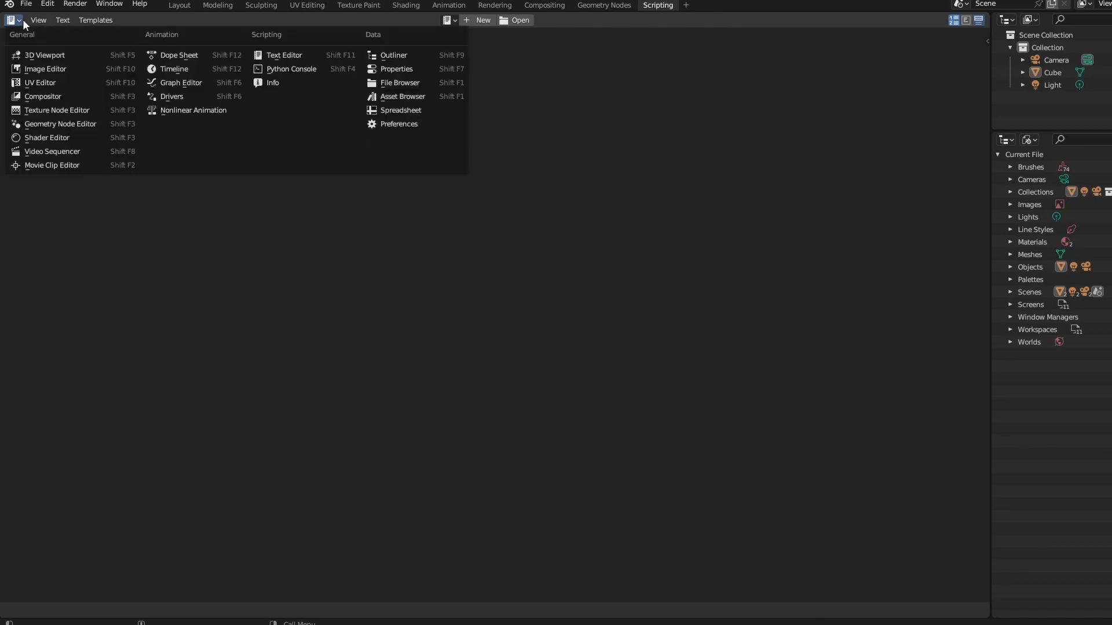
{"action": "left_click", "coordinate": [269, 70]}
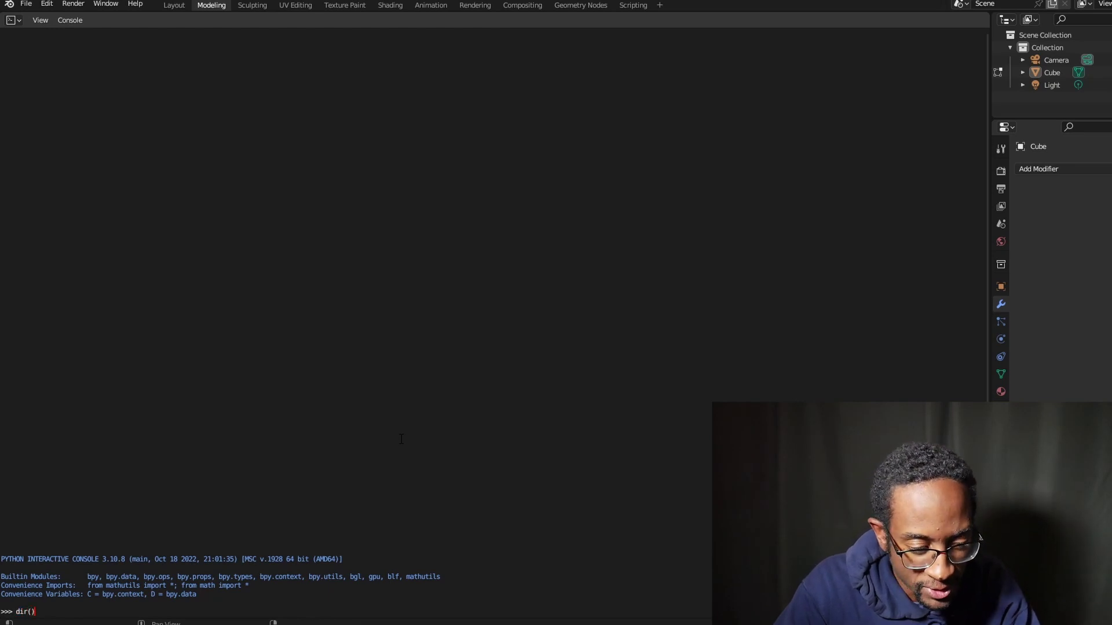
{"action": "key", "text": "Return"}
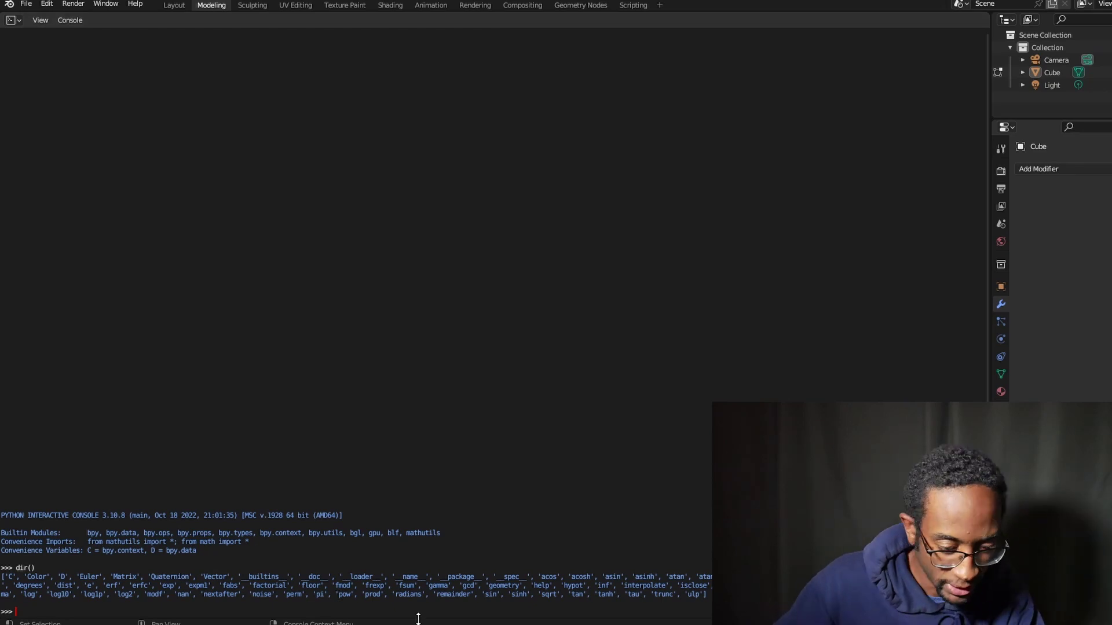
{"action": "type", "text": "dir(nan"}
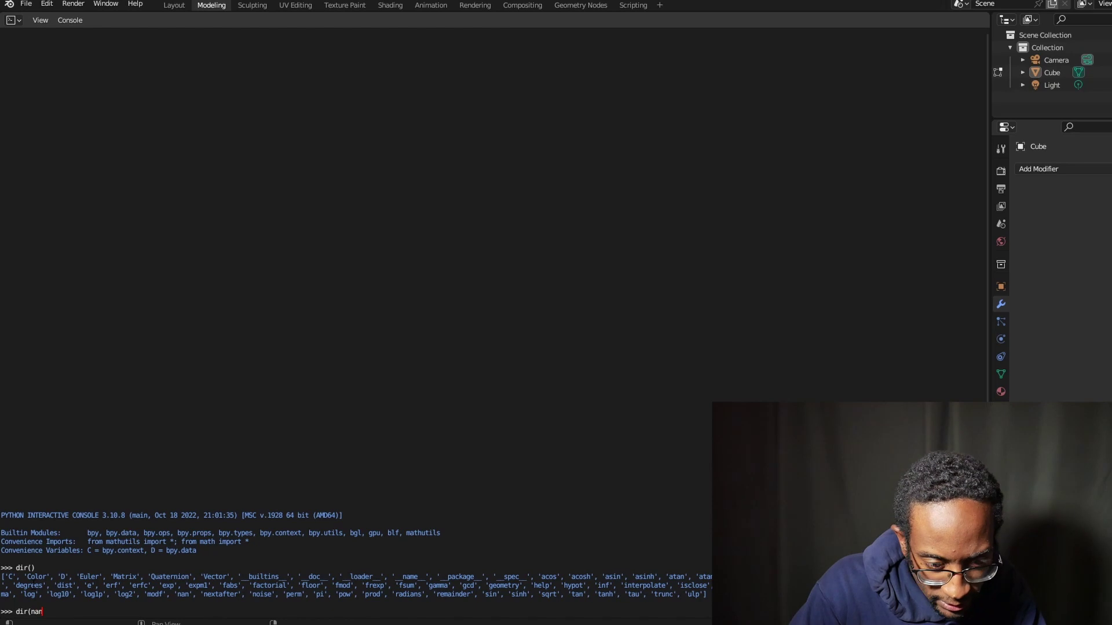
{"action": "type", "text": ")"}
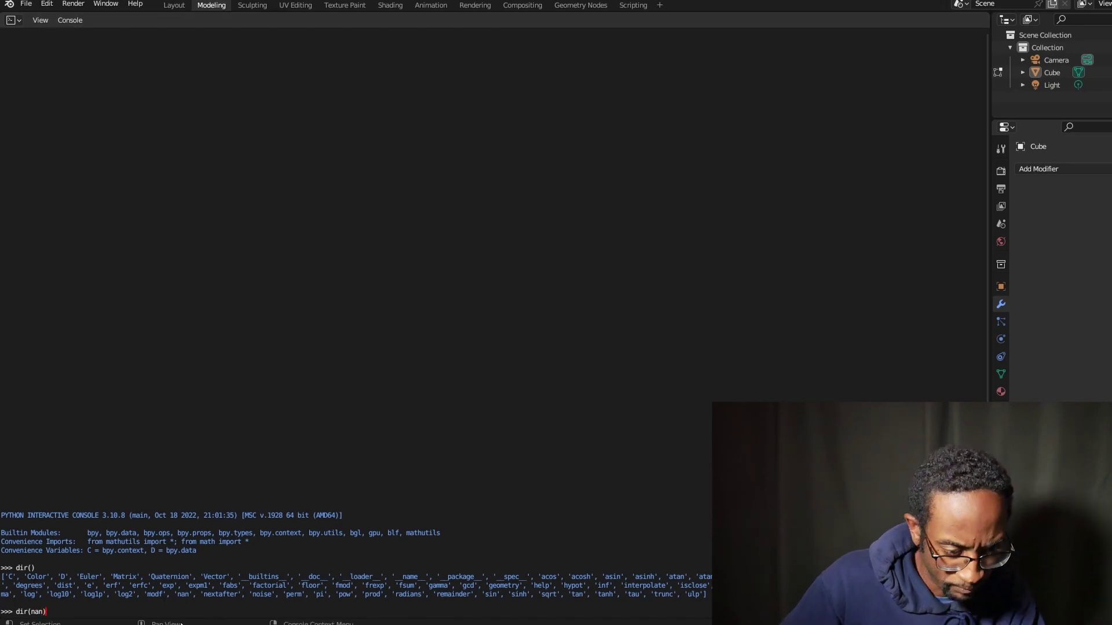
{"action": "key", "text": "Return"}
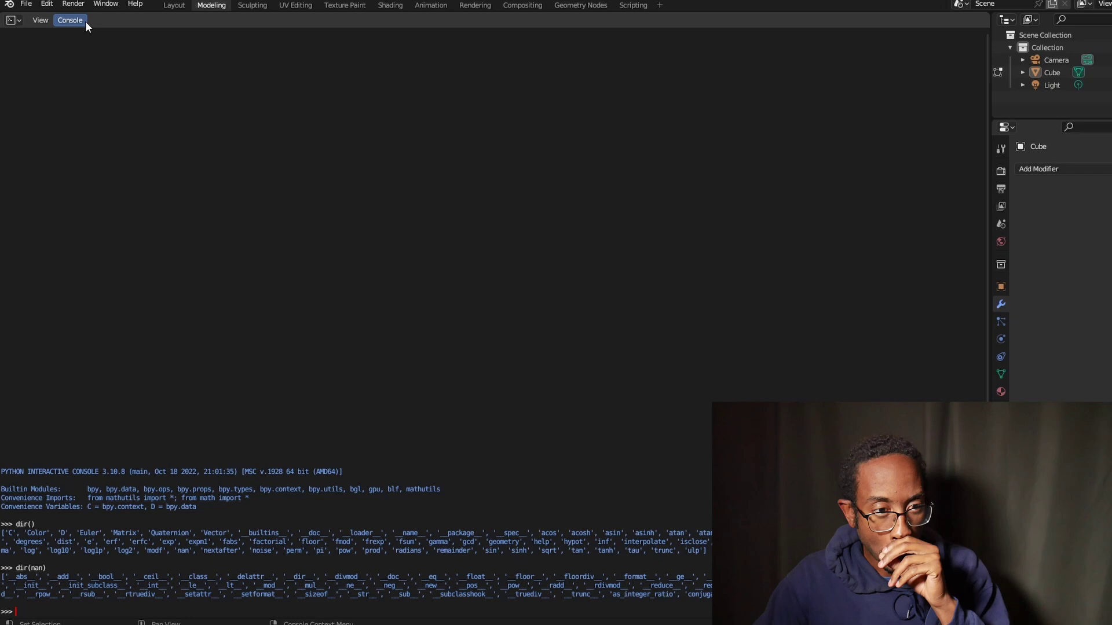
{"action": "left_click", "coordinate": [21, 17]}
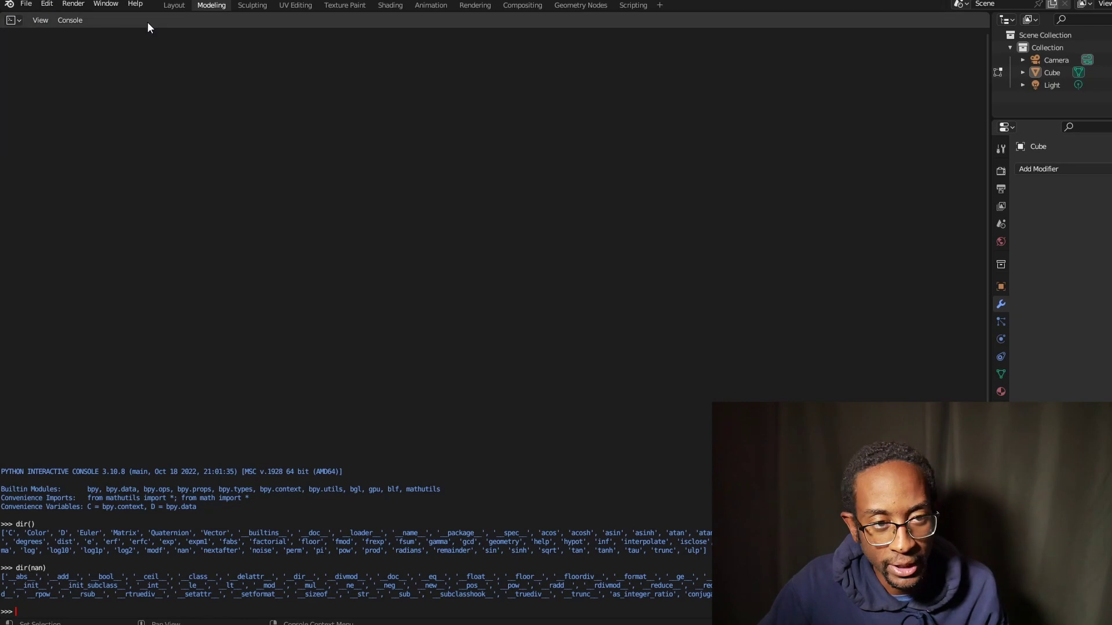
{"action": "left_click", "coordinate": [13, 19]}
Finish switching to the 3D Viewport and orbit around the cube
{"action": "left_click", "coordinate": [37, 57]}
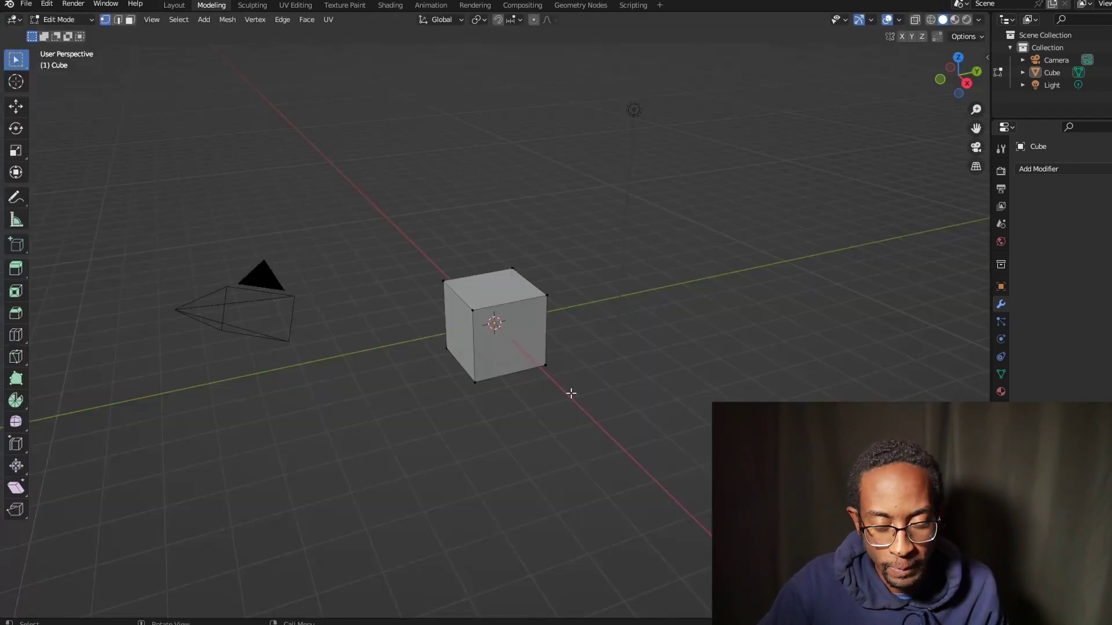
{"action": "middle_click_drag", "start_coordinate": [571, 394], "coordinate": [567, 322]}
{"action": "middle_click_drag", "start_coordinate": [574, 394], "coordinate": [237, 221]}
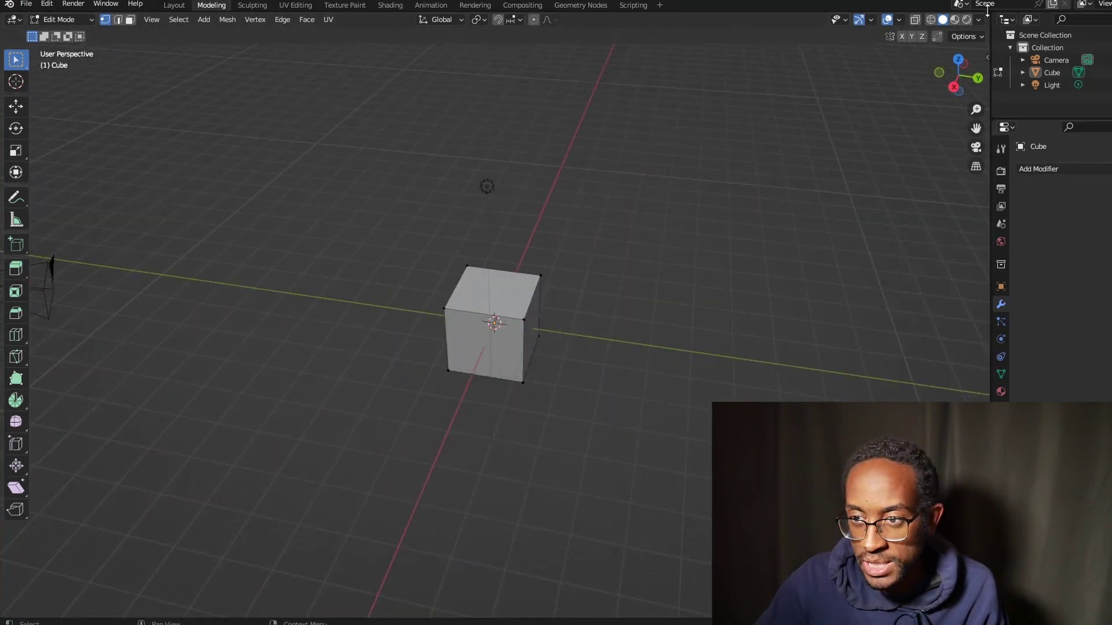
Split the 3D view vertically, narrow the left half, and choose the right half's editor type
{"action": "right_click", "coordinate": [808, 12]}
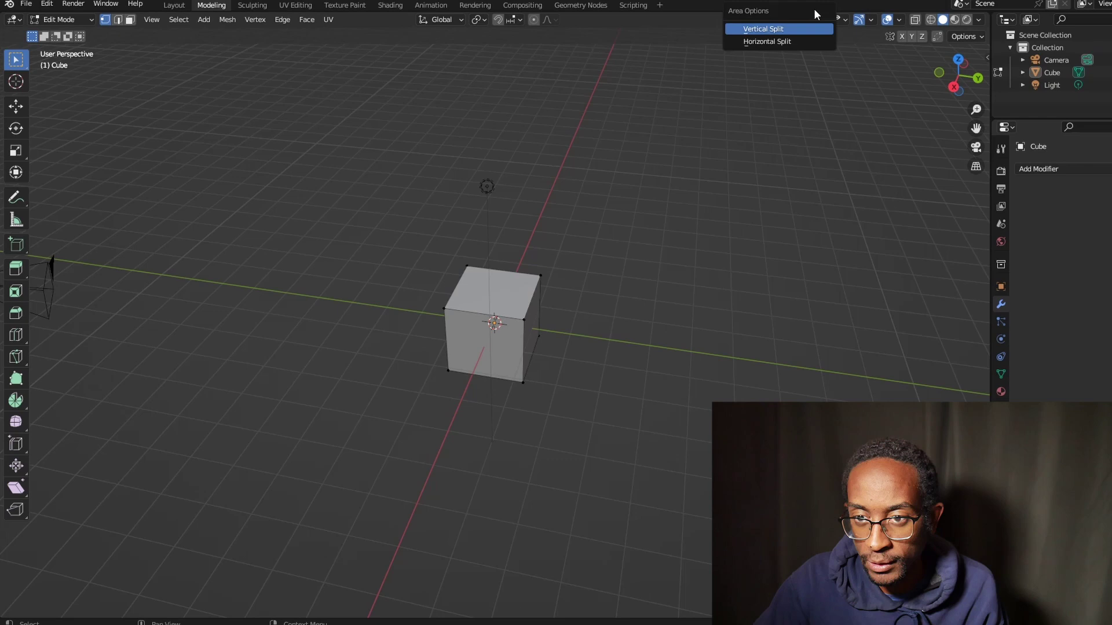
{"action": "left_click", "coordinate": [787, 32]}
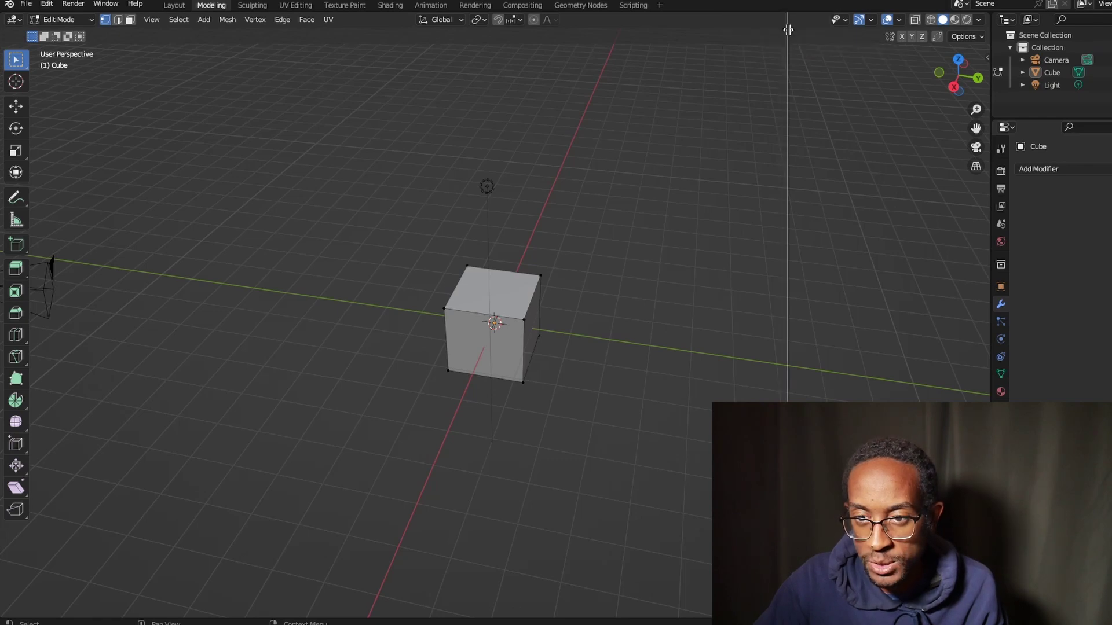
{"action": "left_click", "coordinate": [643, 183]}
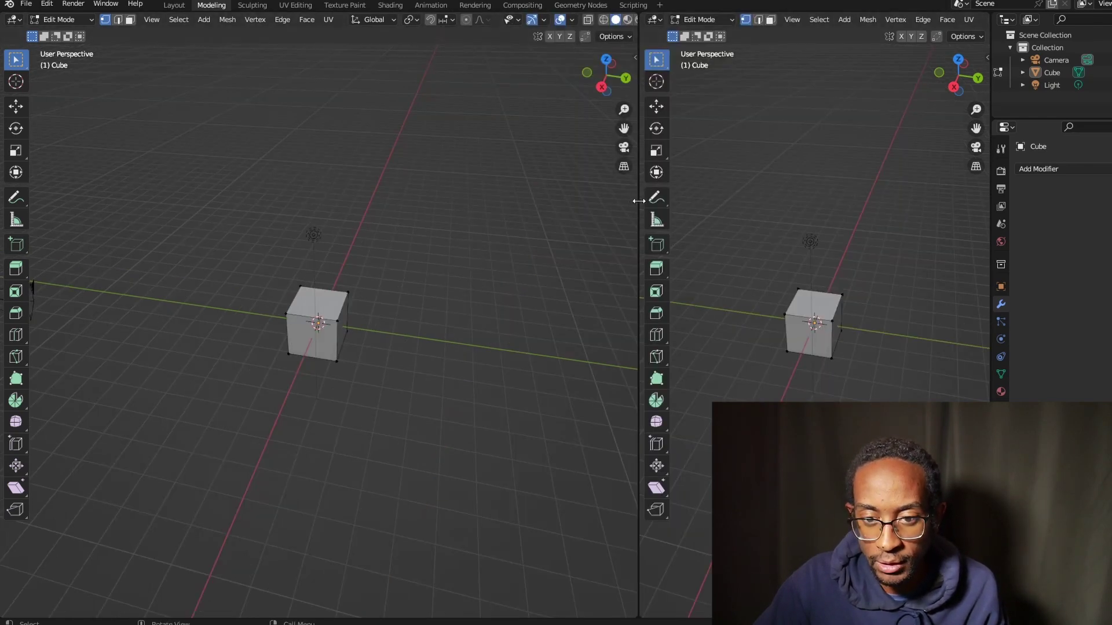
{"action": "left_click_drag", "start_coordinate": [638, 201], "coordinate": [565, 156]}
{"action": "left_click", "coordinate": [580, 19]}
Make the right half an Info log and box-select the cube in the left view
{"action": "left_click", "coordinate": [825, 86]}
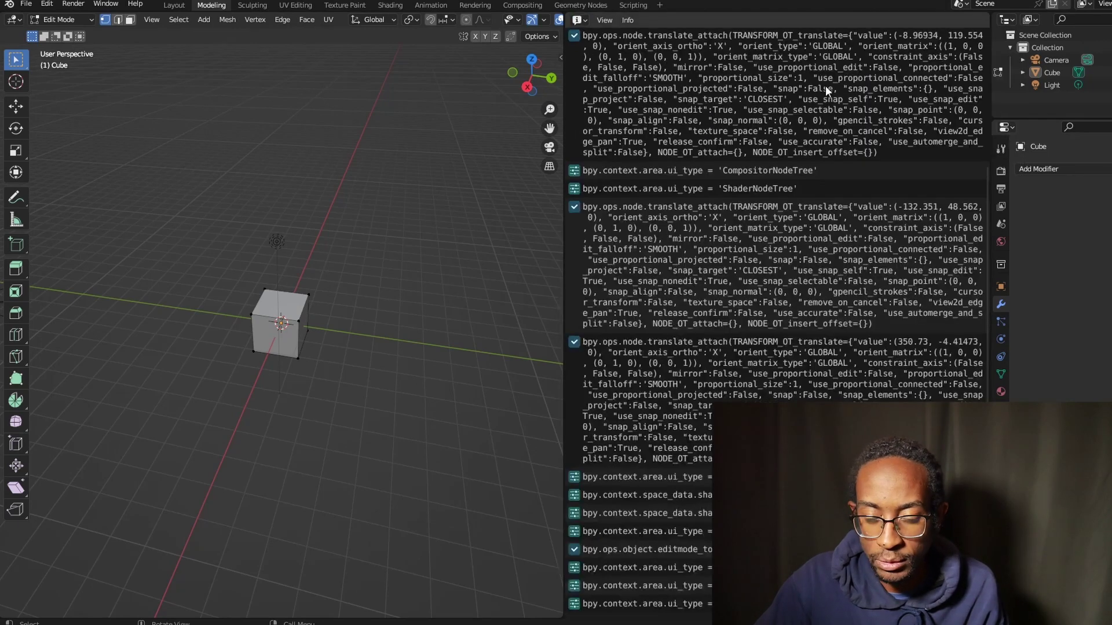
{"action": "middle_click_drag", "start_coordinate": [374, 382], "coordinate": [320, 405]}
{"action": "scroll", "coordinate": [340, 401], "scroll_direction": "up", "scroll_amount": 2}
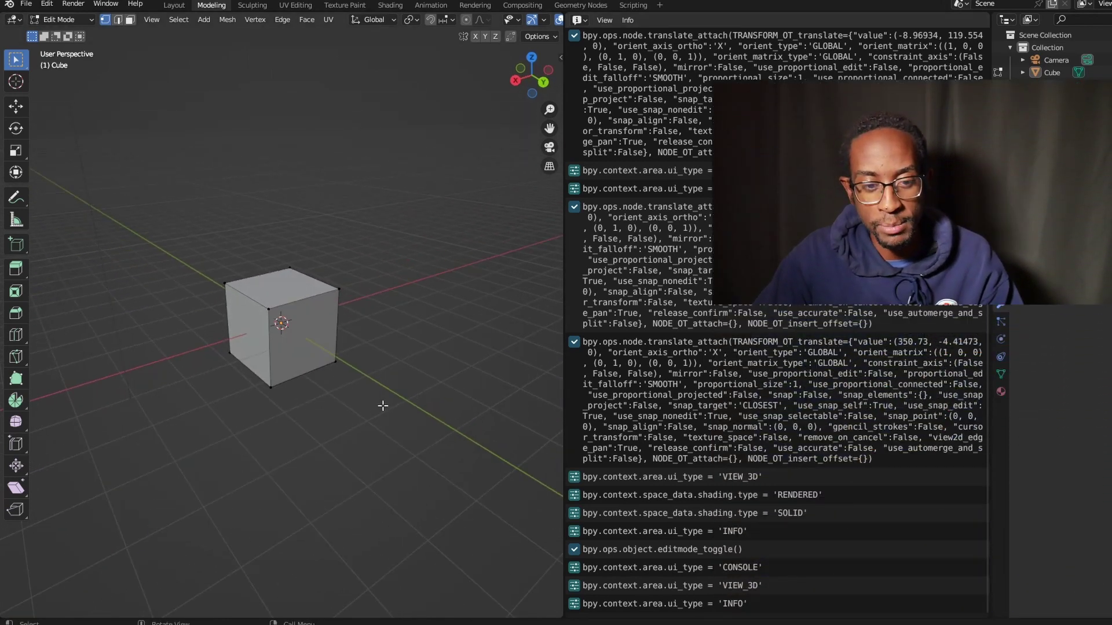
{"action": "left_click_drag", "start_coordinate": [382, 406], "coordinate": [244, 379]}
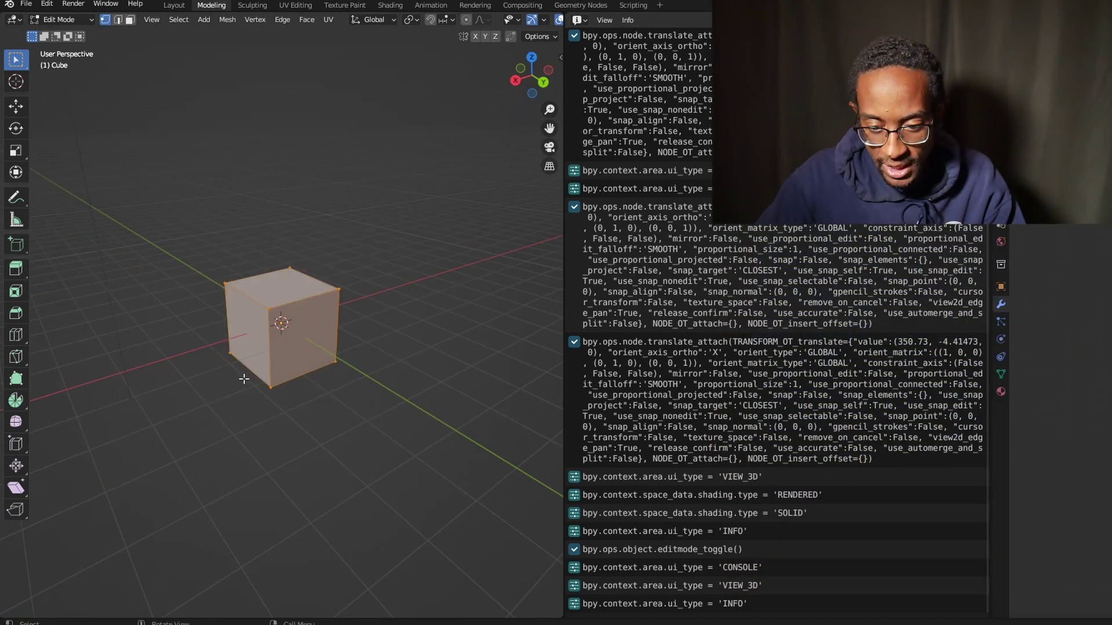
Scale the cube up about threefold, shrink it back to about a third, then deselect it
{"action": "key", "text": "s"}
{"action": "left_click", "coordinate": [157, 487]}
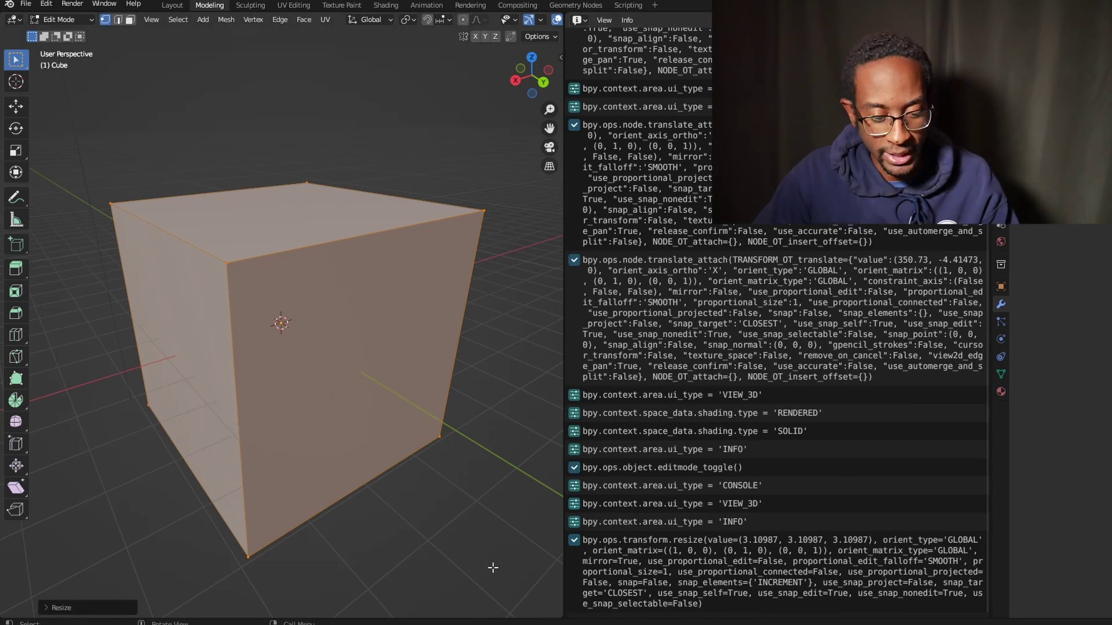
{"action": "key", "text": "s"}
{"action": "left_click", "coordinate": [348, 347]}
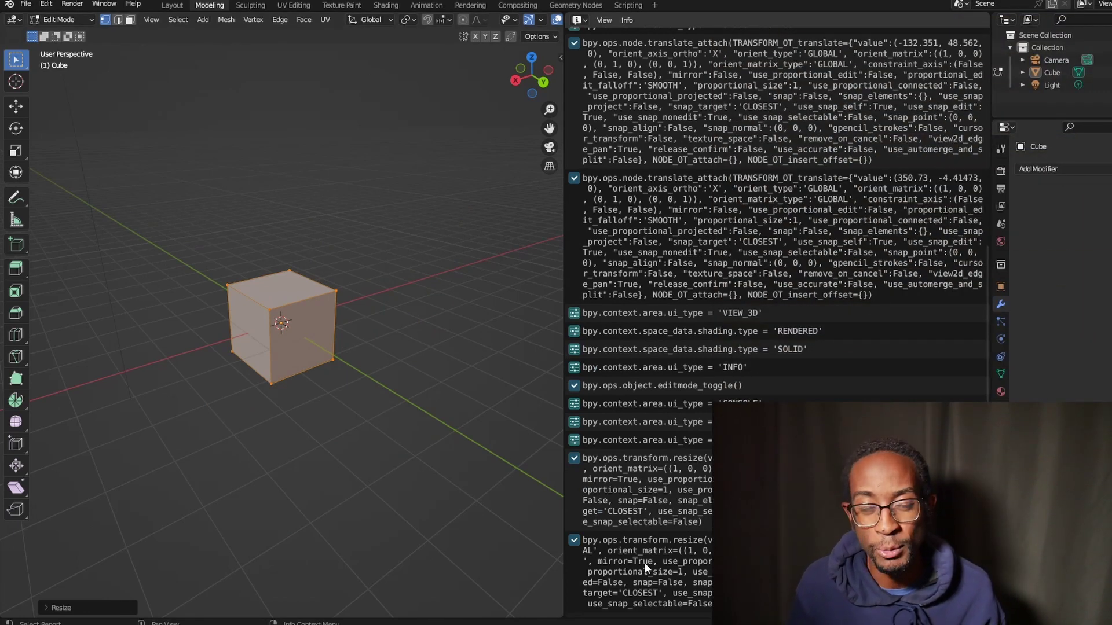
{"action": "left_click", "coordinate": [379, 464]}
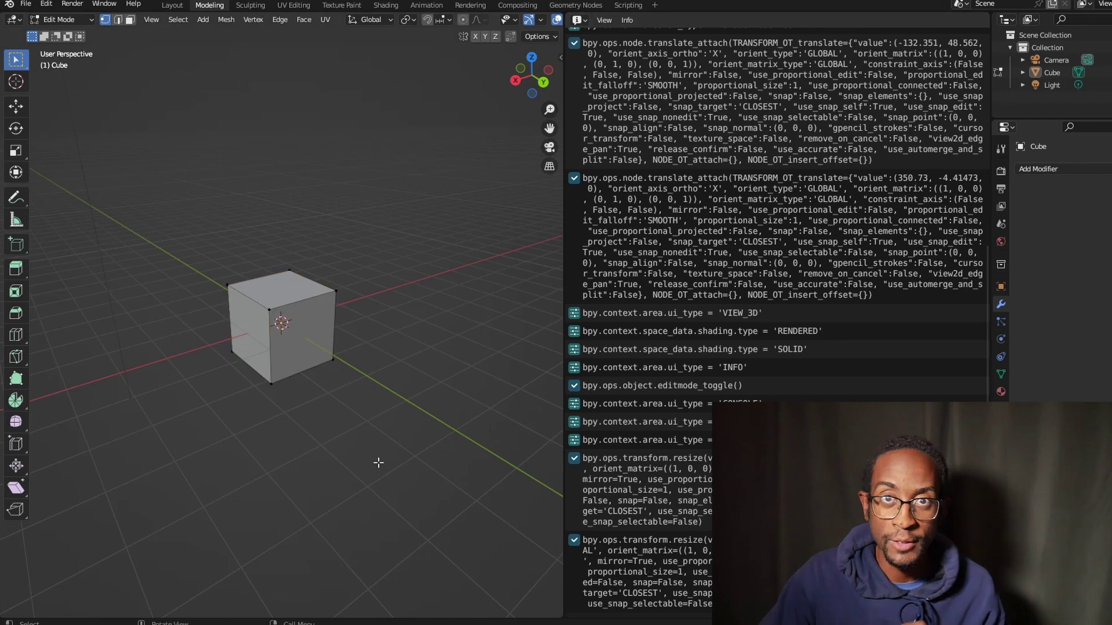